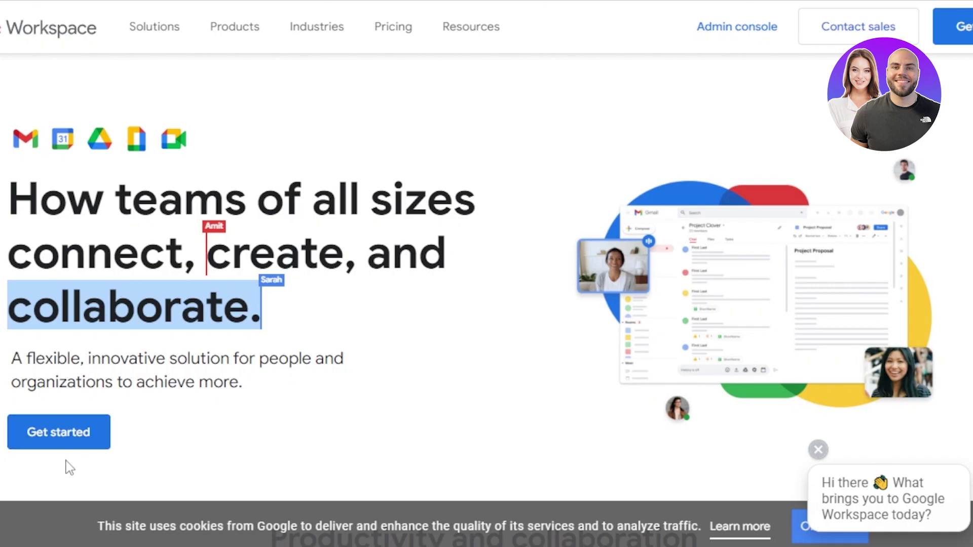
- Begin the free trial for business 'zinho explains' with 2 - 9 employees and continue
left_click(58, 434)
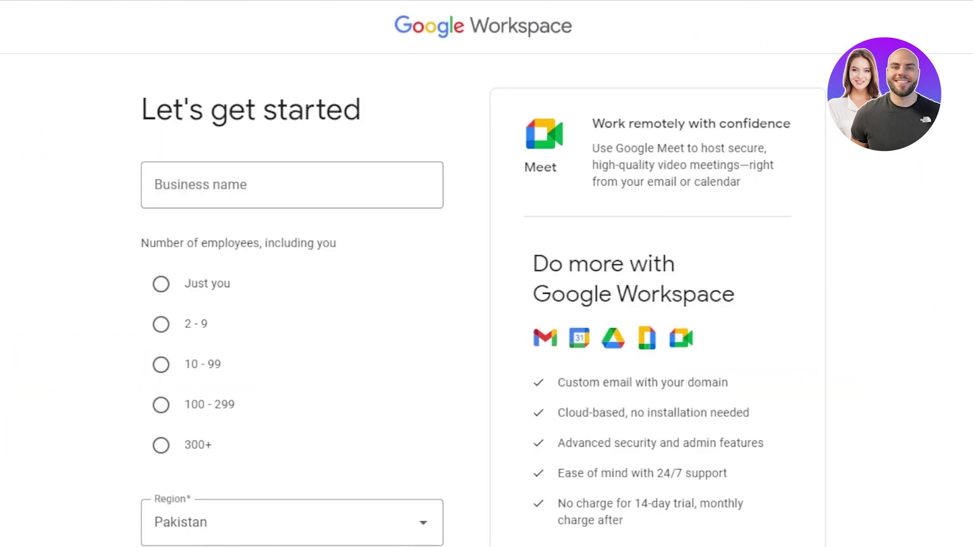
scroll(483, 301, "down", 2)
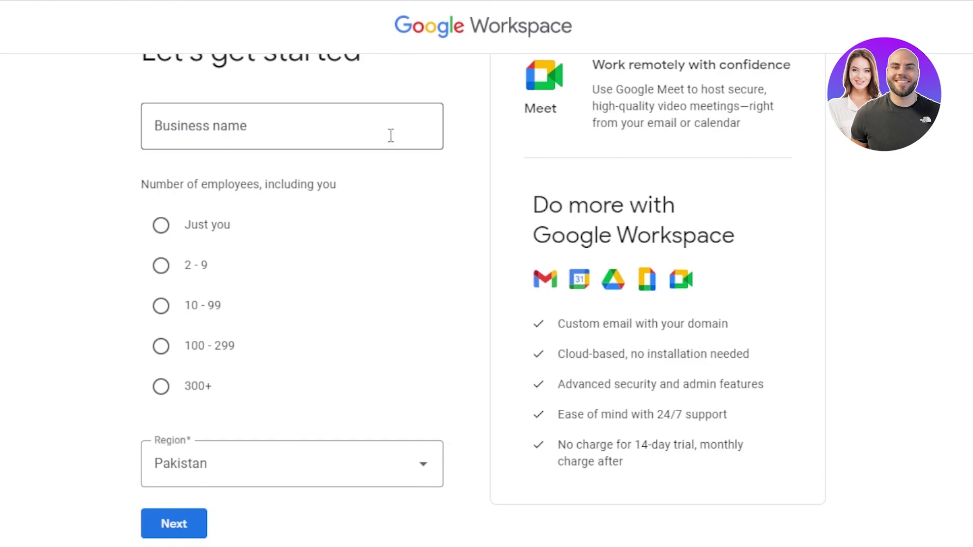
scroll(390, 134, "up", 2)
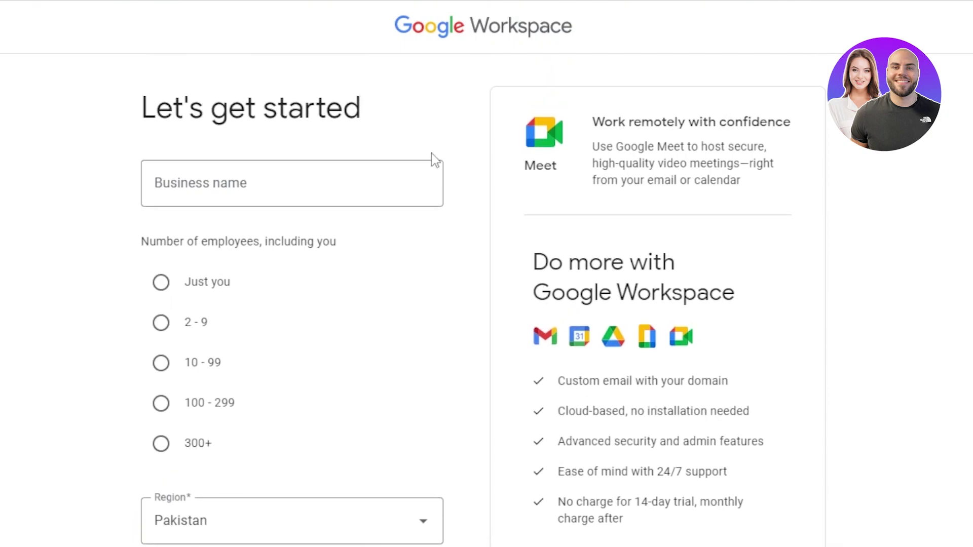
left_click(193, 190)
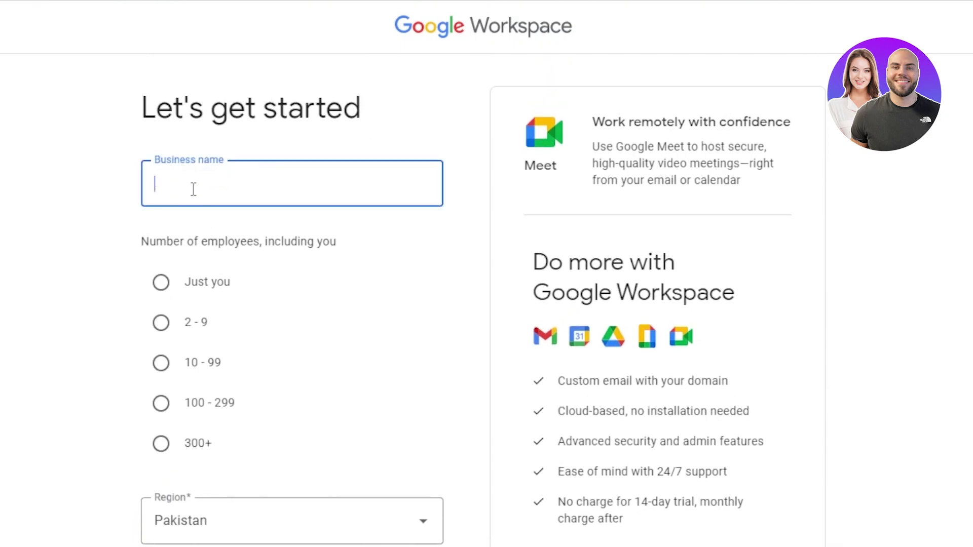
type("zinho explains")
scroll(193, 189, "down", 1)
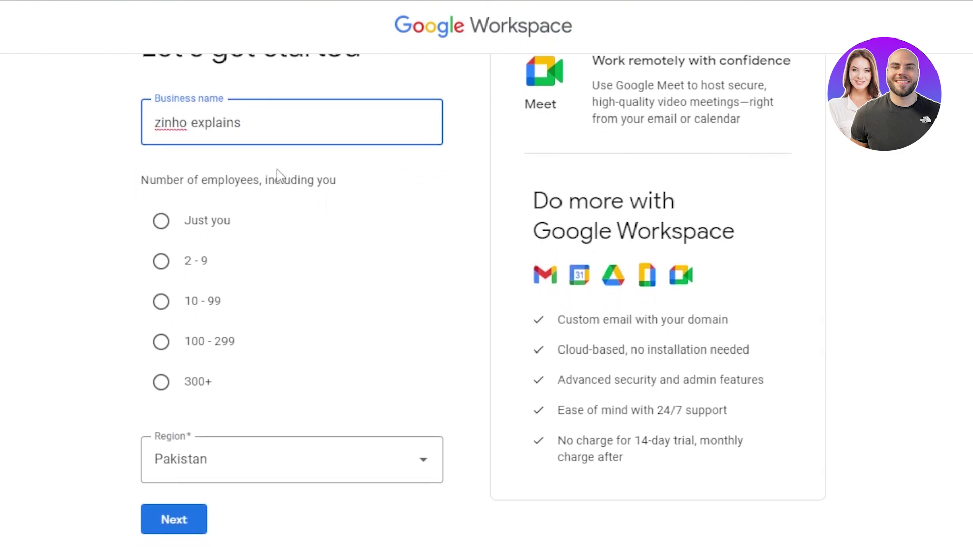
left_click(161, 261)
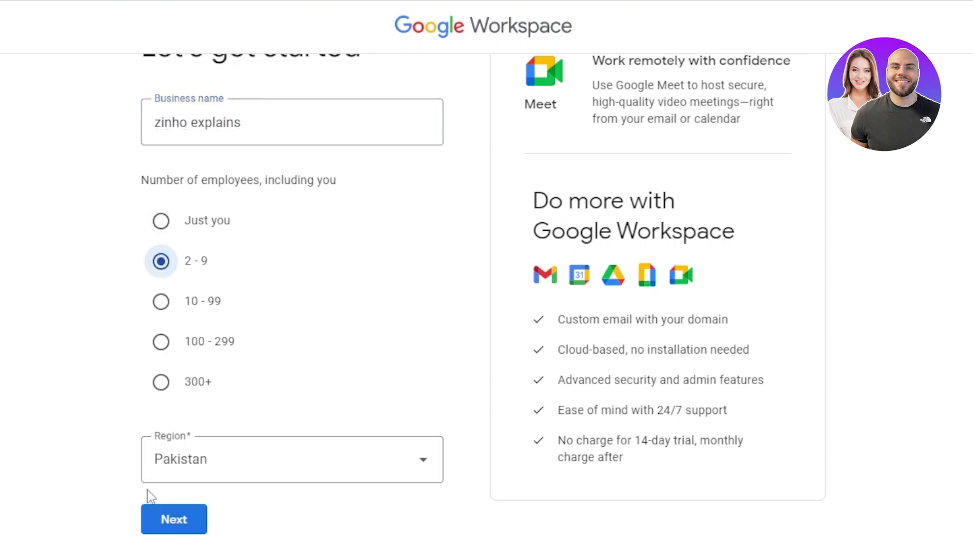
left_click(183, 522)
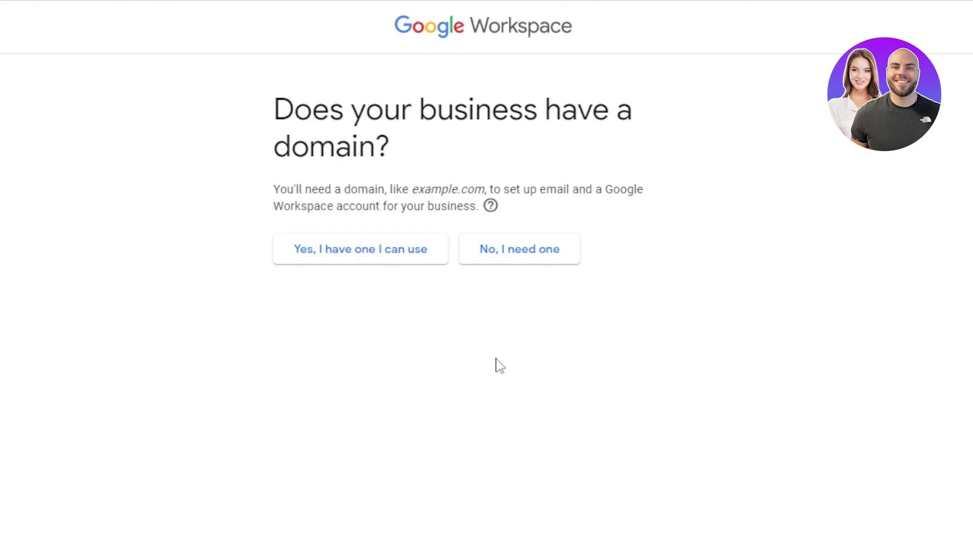
- Choose 'No, I need one' for the domain and focus the domain search box
left_click(505, 257)
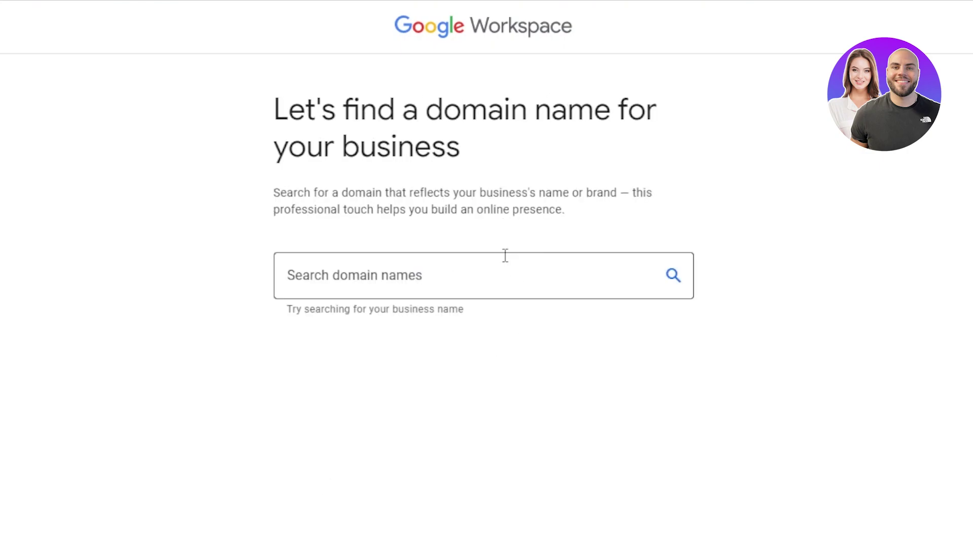
left_click(408, 276)
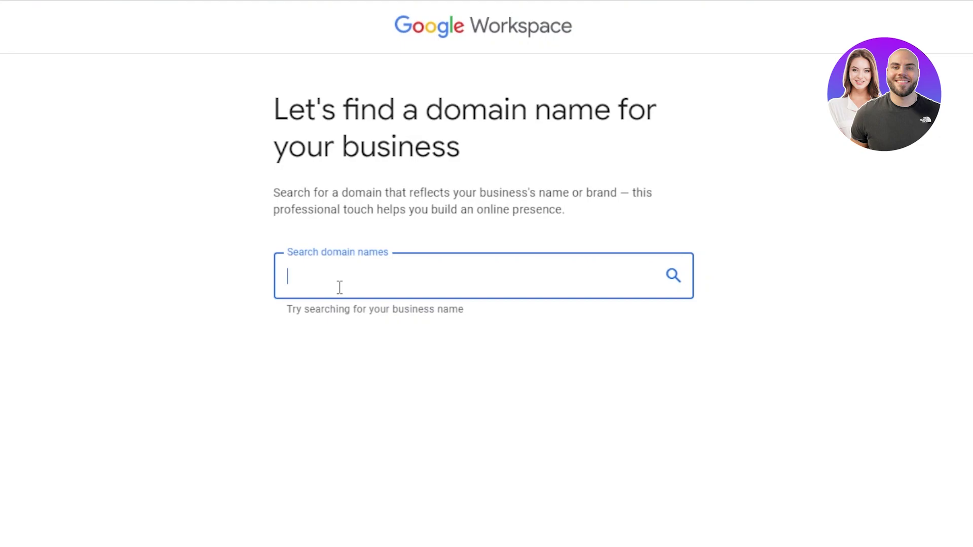
- Search for zinhoexplains.com and confirm it is available at $12.00/year
type("z")
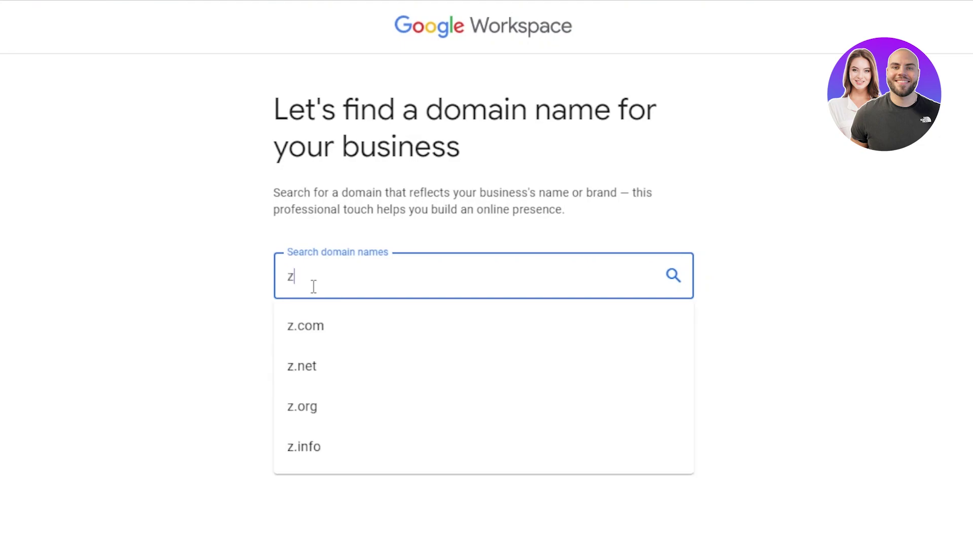
type("inho")
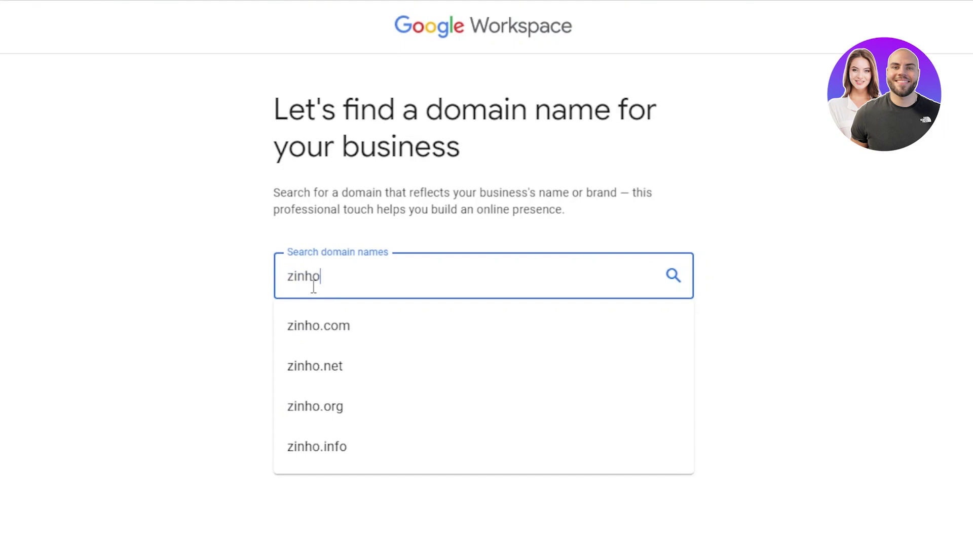
type("explains")
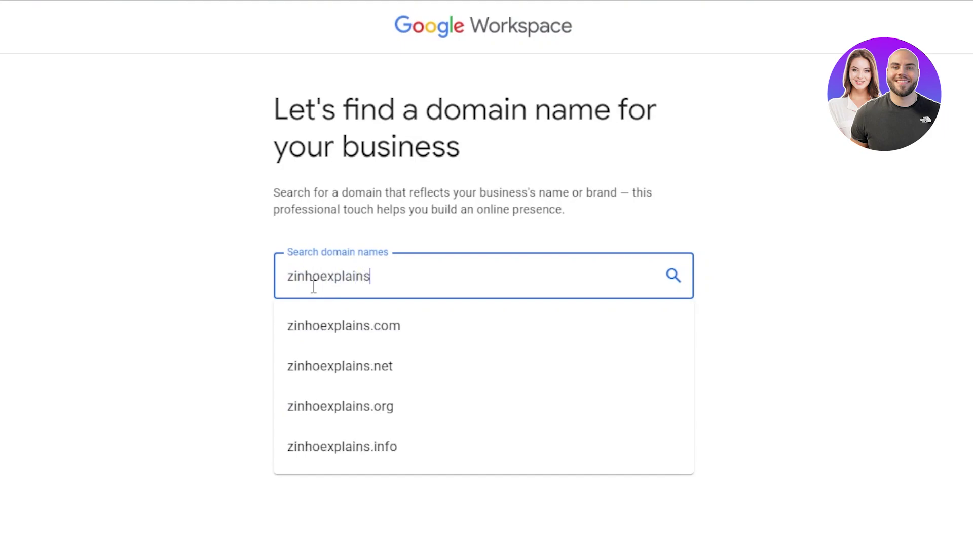
left_click(342, 325)
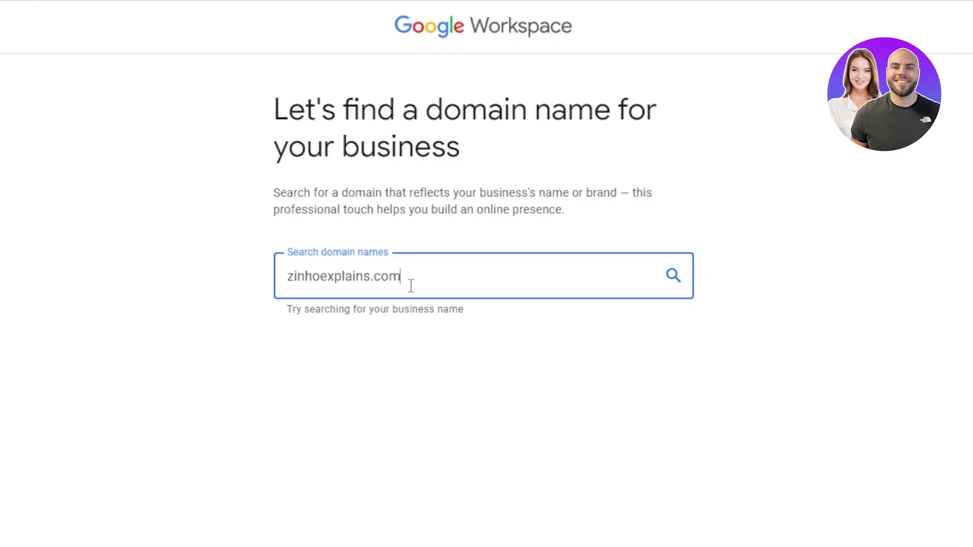
key("Return")
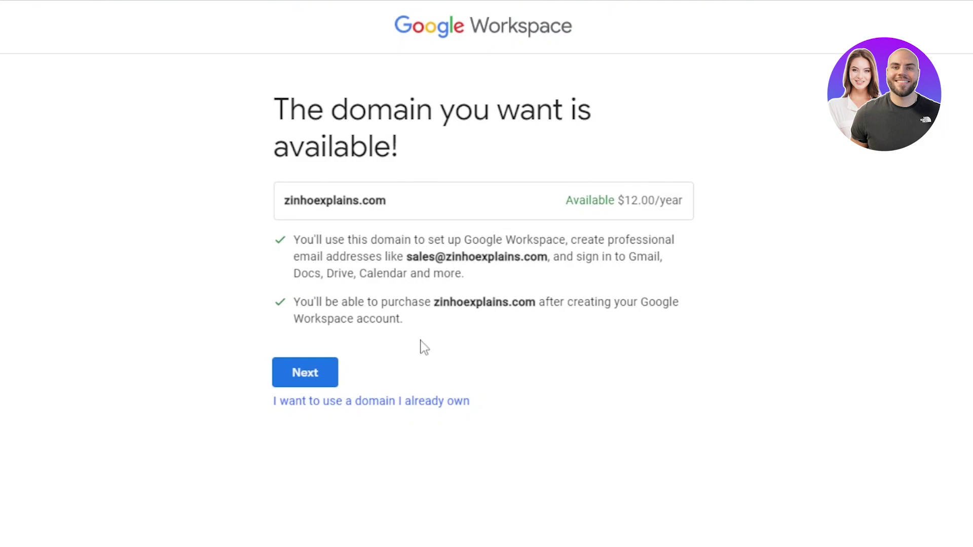
- Choose 'Yes, I have one I can use' to use an existing domain instead
left_click(376, 405)
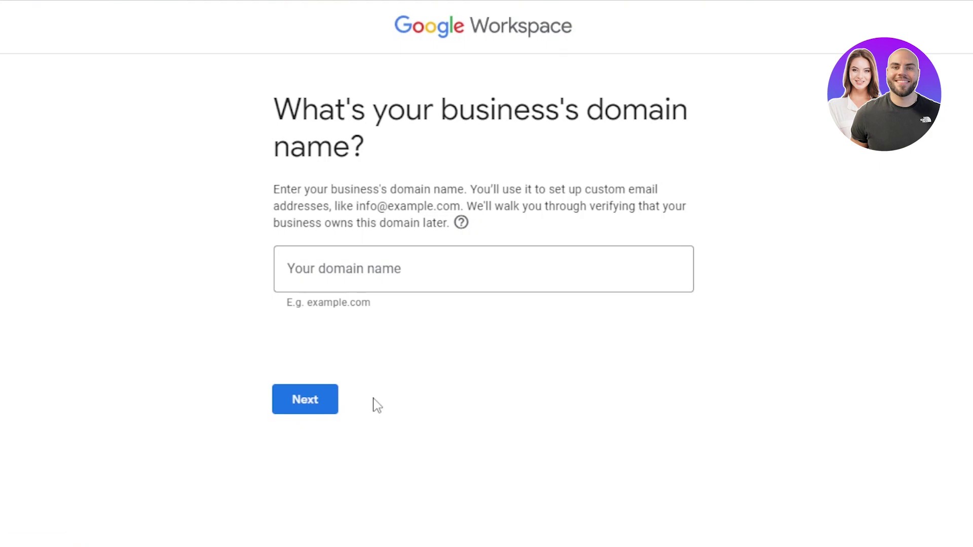
left_click(334, 287)
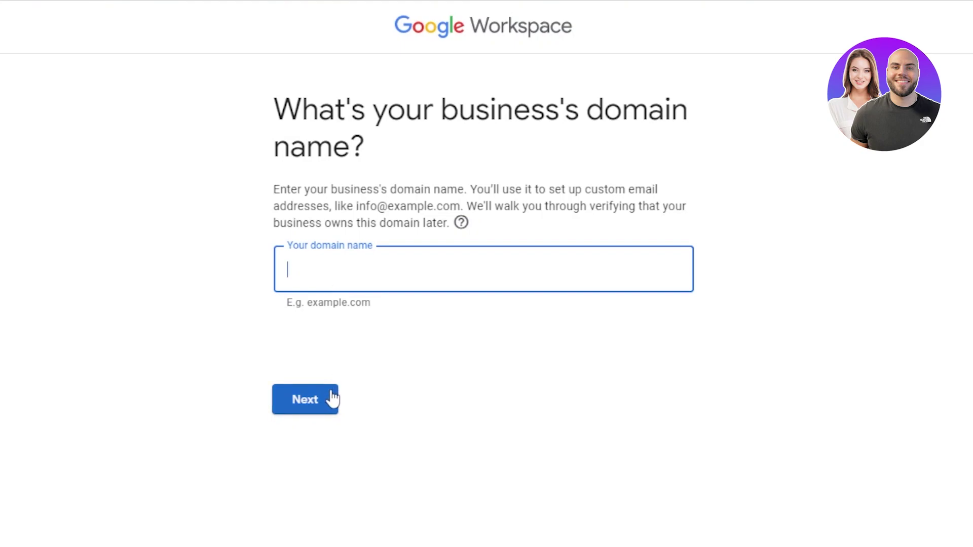
left_click(333, 398)
left_click(343, 262)
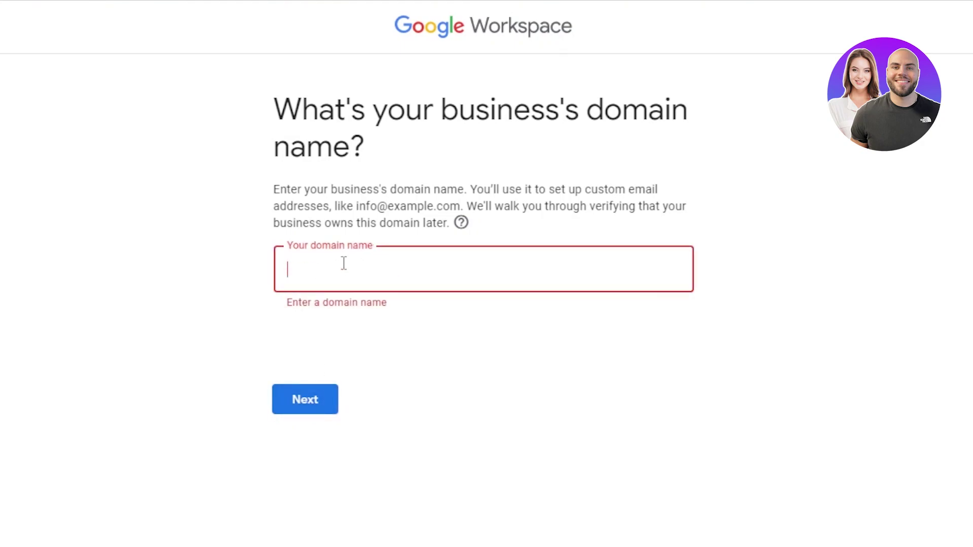
key("alt+Left")
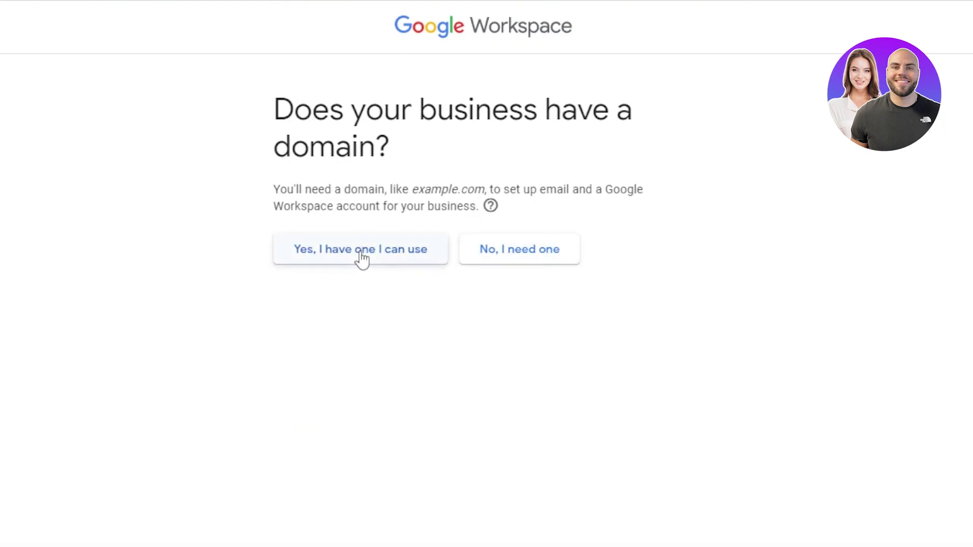
left_click(330, 254)
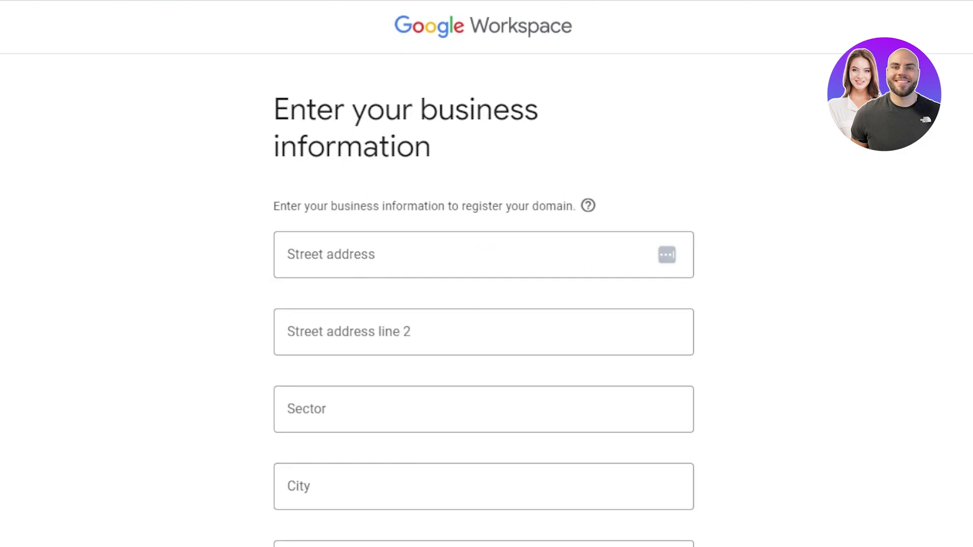
- Continue past the business information and decline both the tips and user-education emails
scroll(484, 304, "down", 3)
scroll(484, 299, "up", 1)
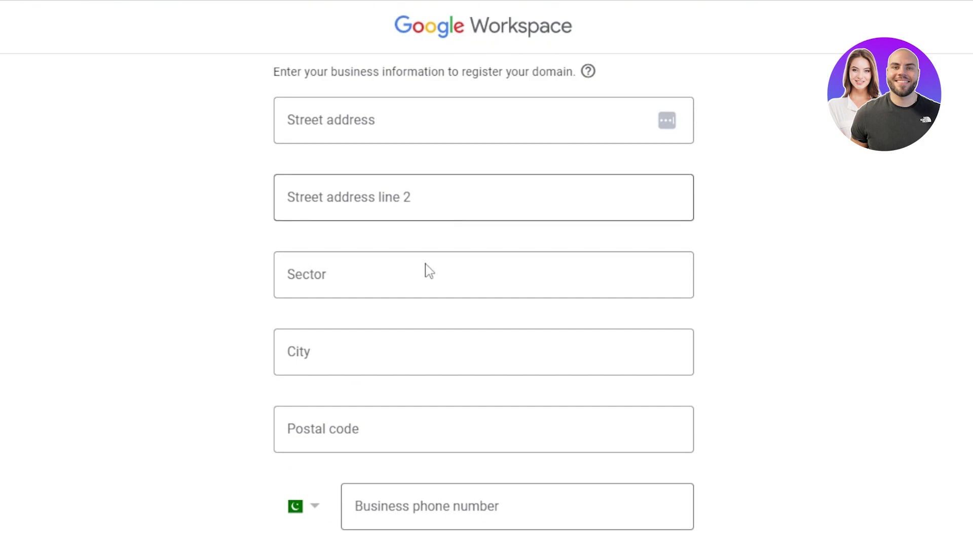
scroll(803, 290, "down", 1)
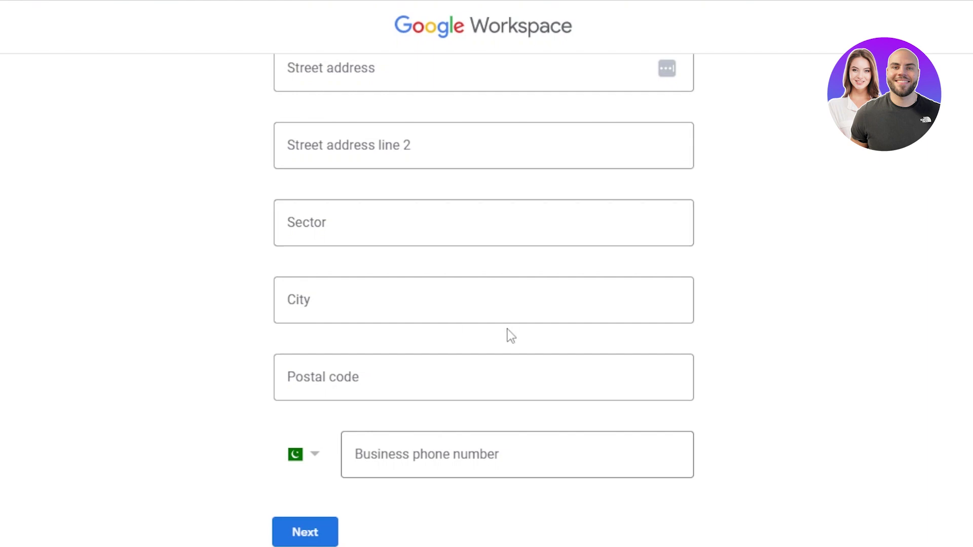
left_click(320, 533)
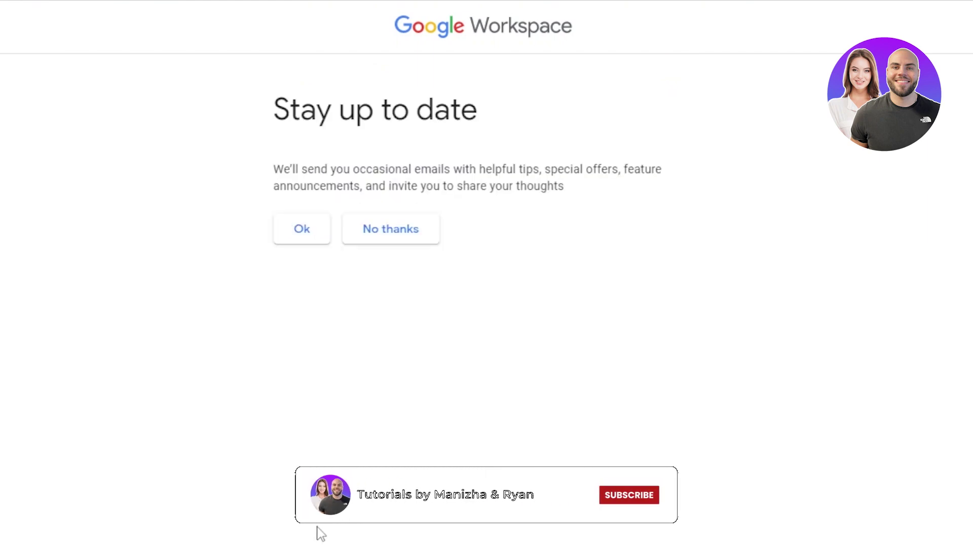
left_click(370, 234)
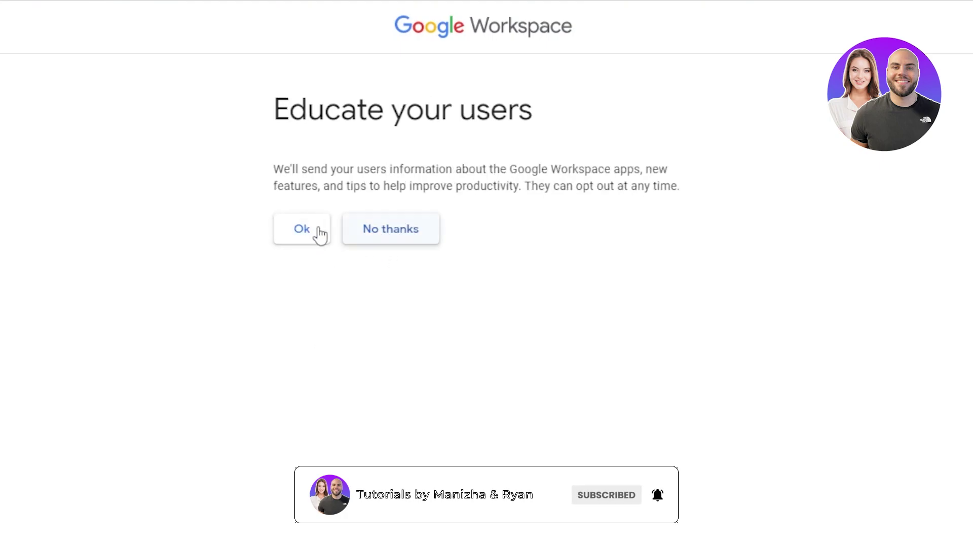
left_click(347, 238)
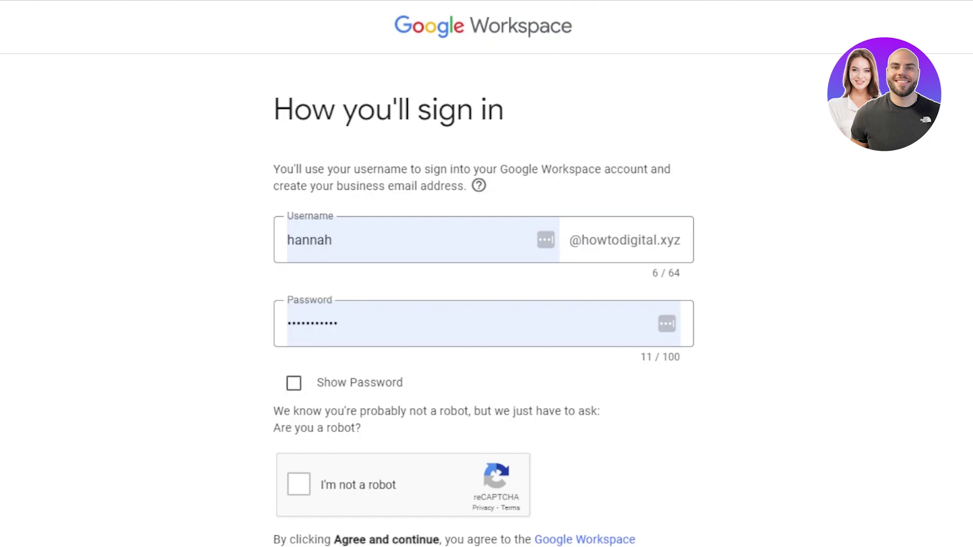
- Tick 'I'm not a robot' and choose Agree and continue to create the account
scroll(943, 256, "down", 3)
scroll(858, 304, "up", 3)
scroll(857, 304, "down", 3)
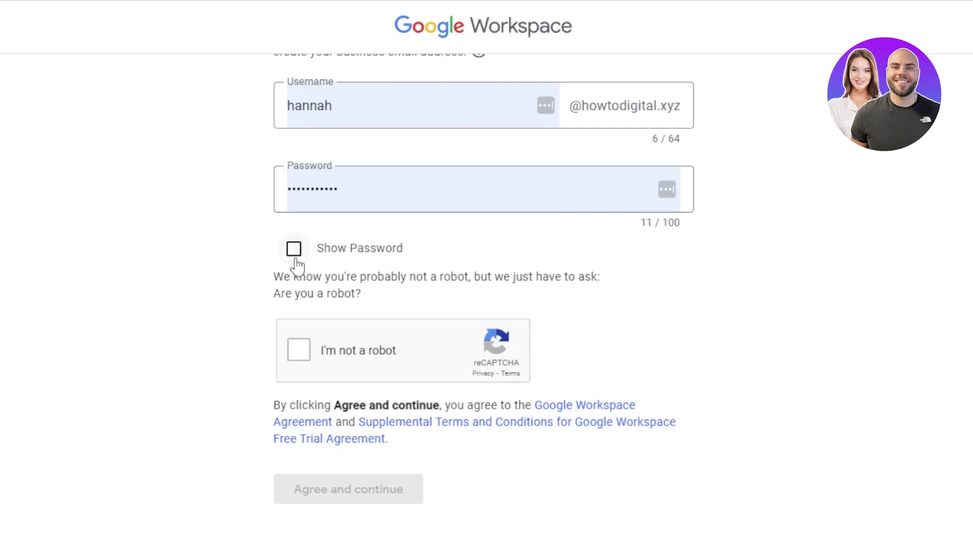
left_click(300, 350)
left_click(324, 489)
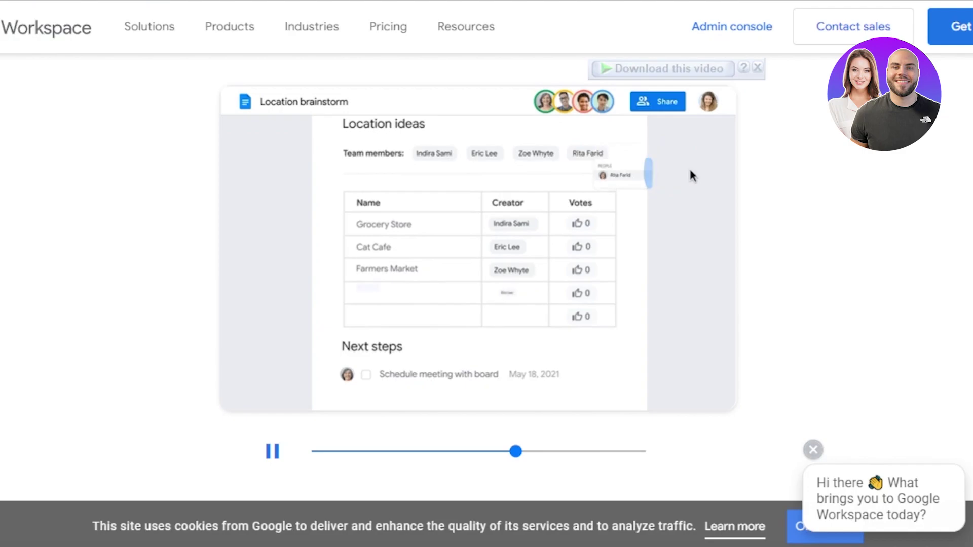
- Return to the top of the homepage and show the Products menu listing Gmail, Drive, Meet and more
scroll(486, 274, "up", 15)
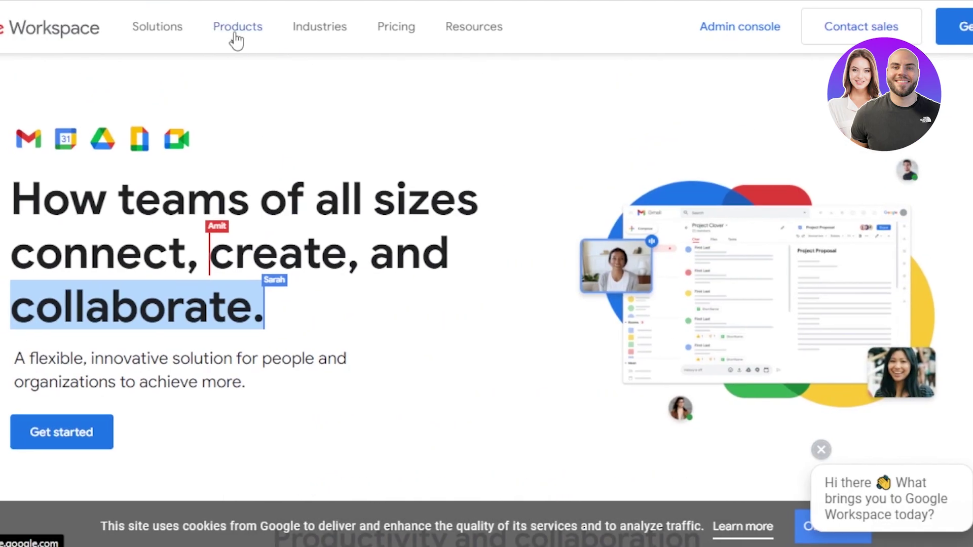
left_click(236, 32)
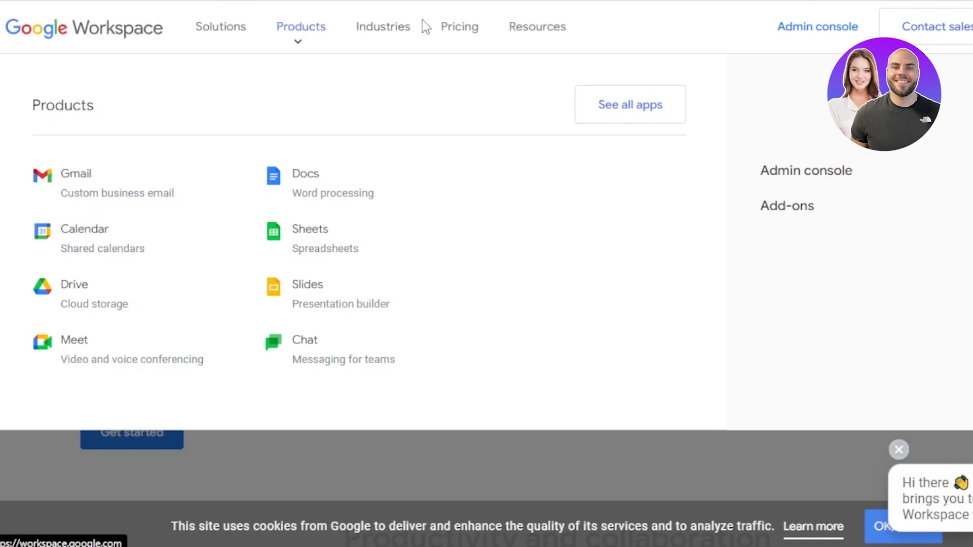
- Open the Pricing page and highlight the Business Starter $6 and Business Plus $18 prices
left_click(471, 31)
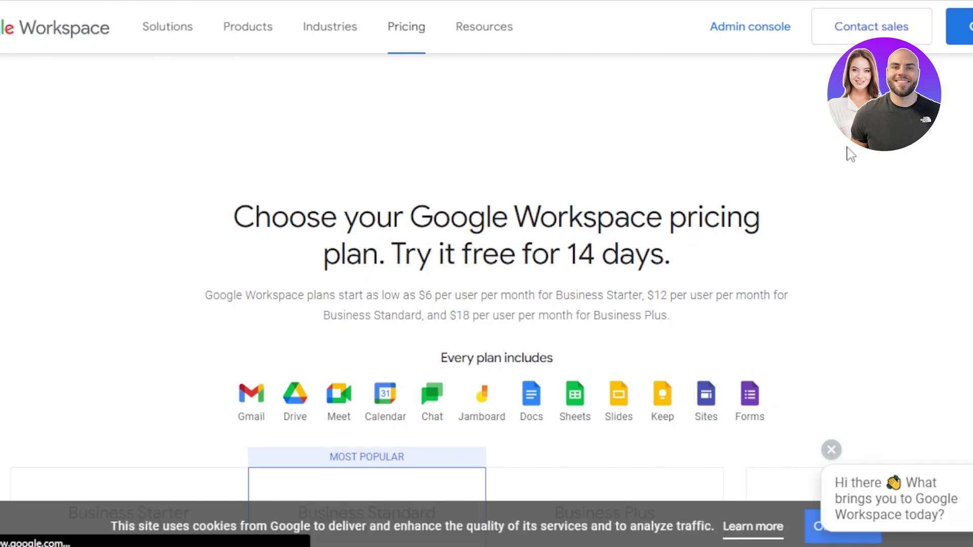
scroll(487, 274, "down", 8)
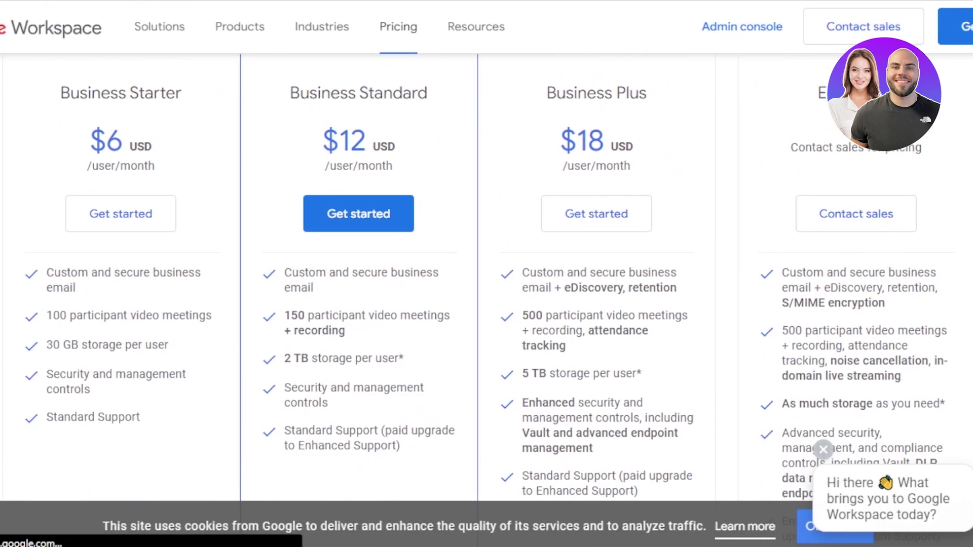
scroll(486, 274, "up", 3)
scroll(486, 273, "down", 2)
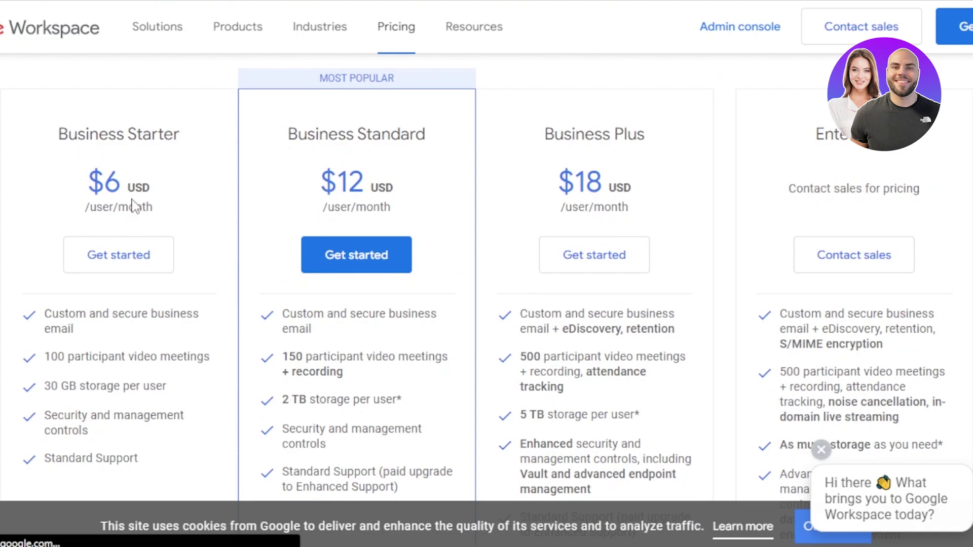
left_click_drag(91, 189, 146, 188)
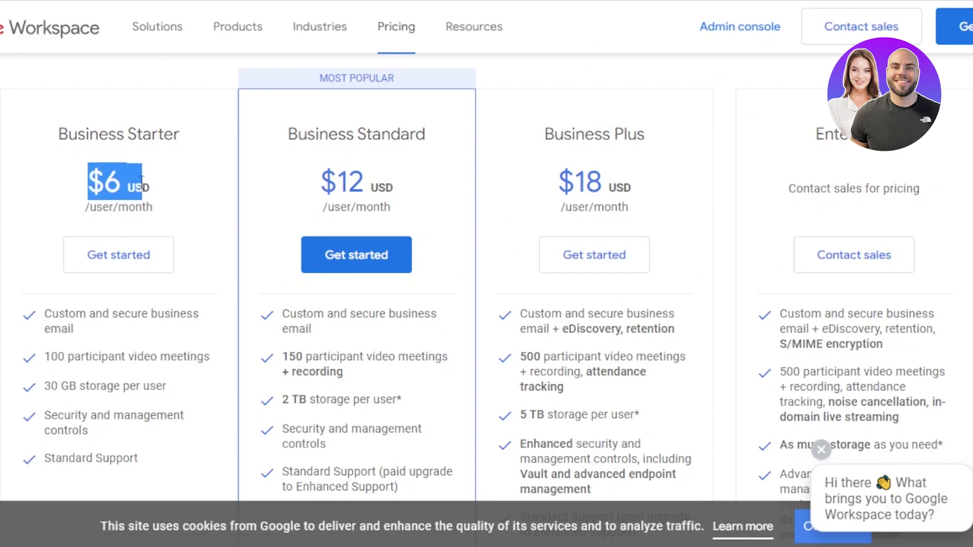
left_click(83, 191)
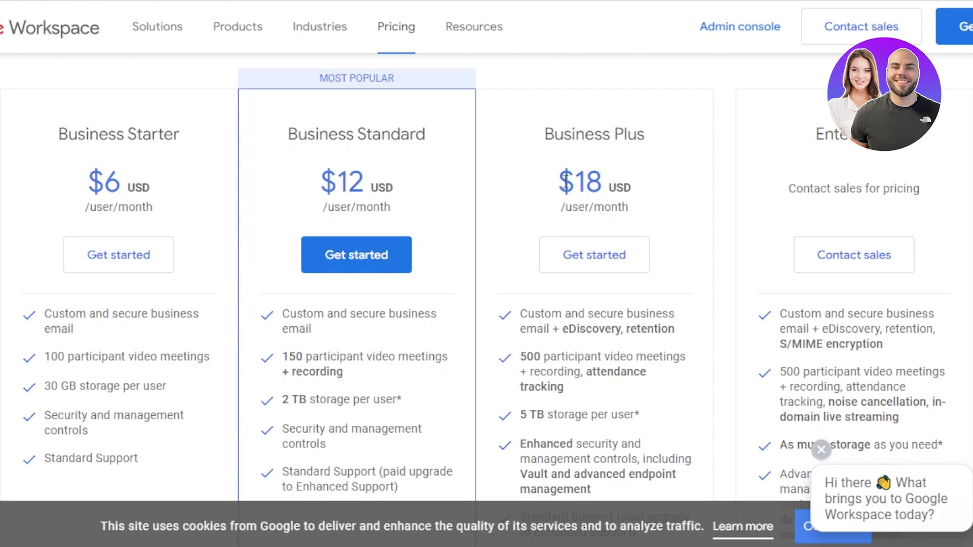
left_click_drag(561, 181, 636, 199)
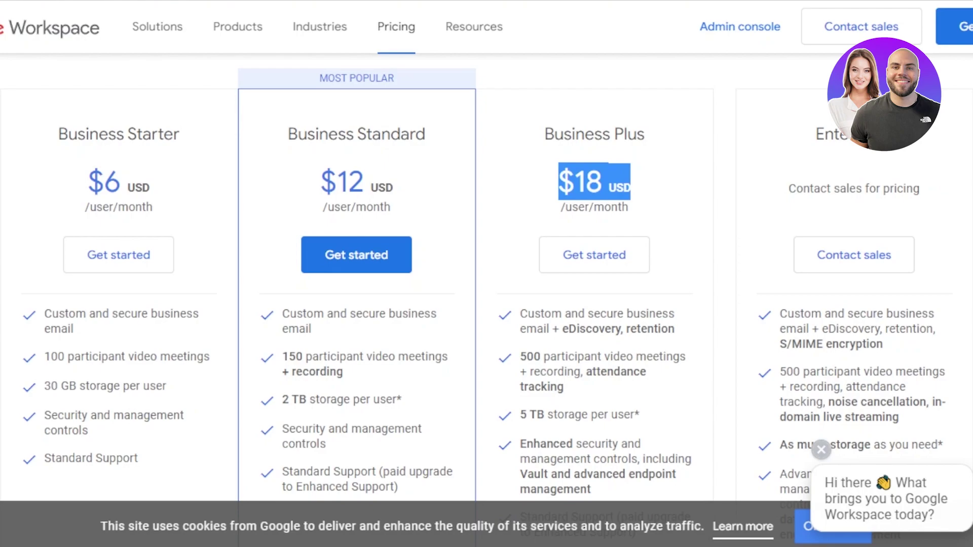
- Scroll through the Compare plans table to the FAQ and back up to the heading
scroll(475, 277, "down", 5)
scroll(475, 277, "up", 3)
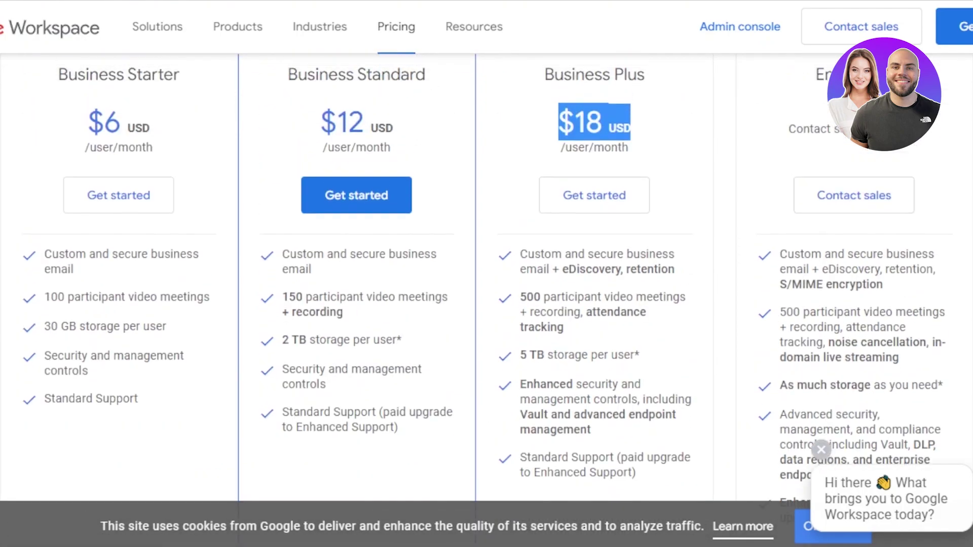
scroll(475, 277, "up", 1)
scroll(475, 276, "down", 5)
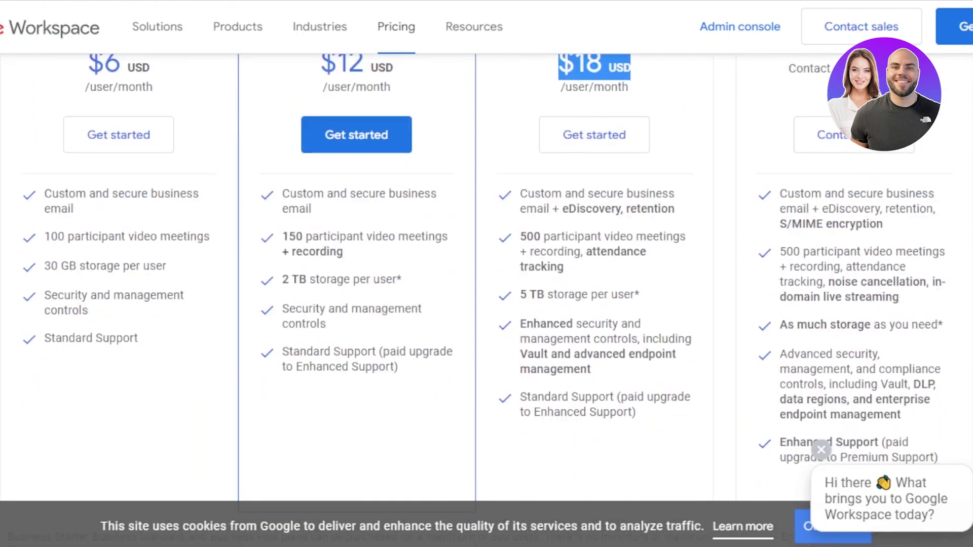
scroll(474, 277, "up", 3)
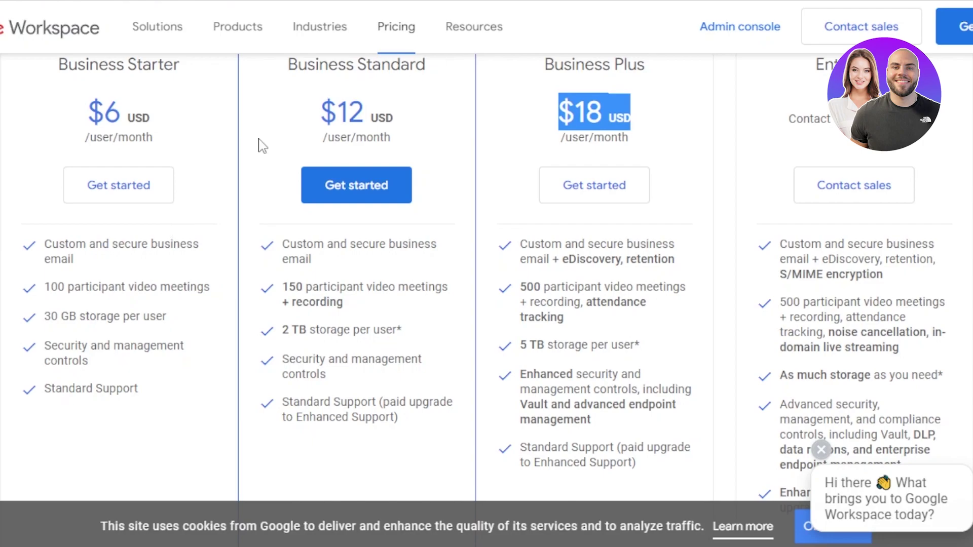
scroll(486, 304, "down", 10)
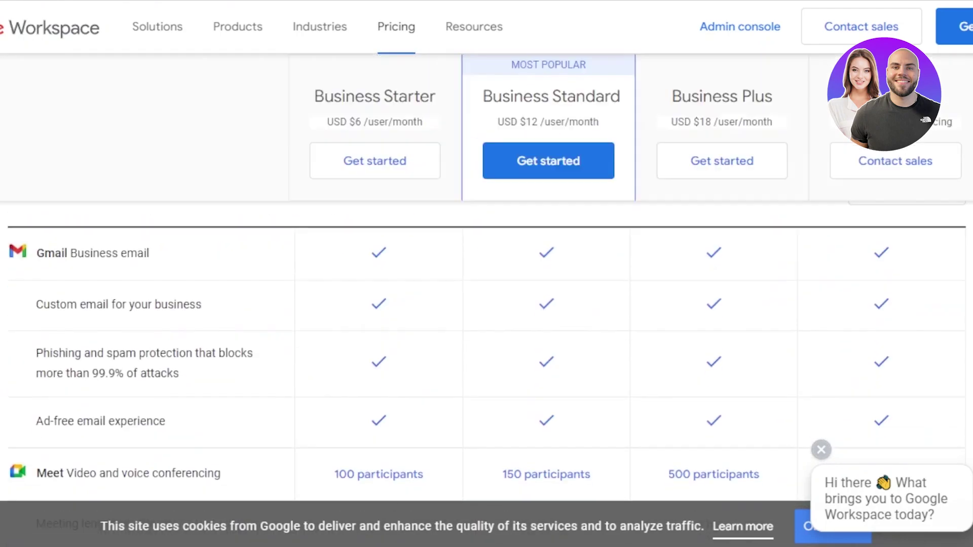
scroll(486, 305, "down", 15)
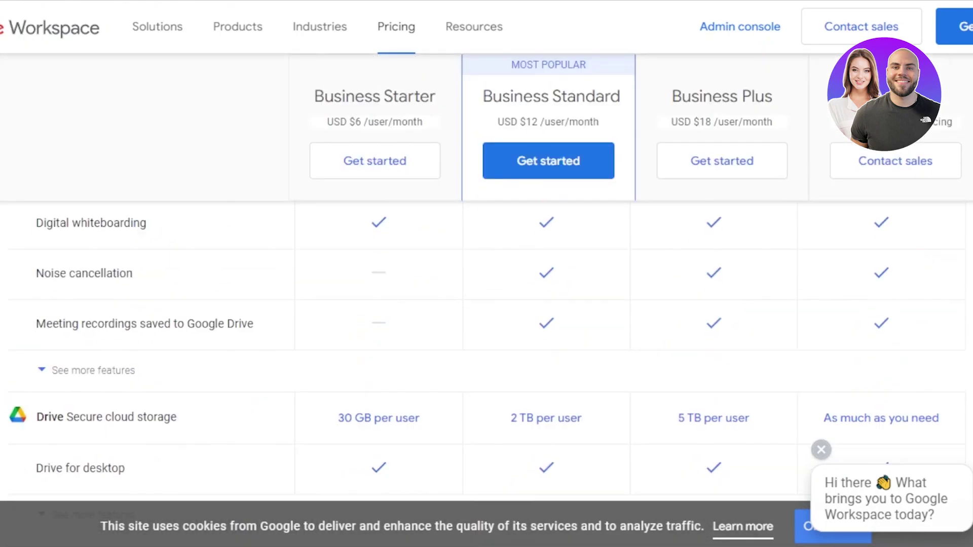
scroll(487, 304, "down", 3)
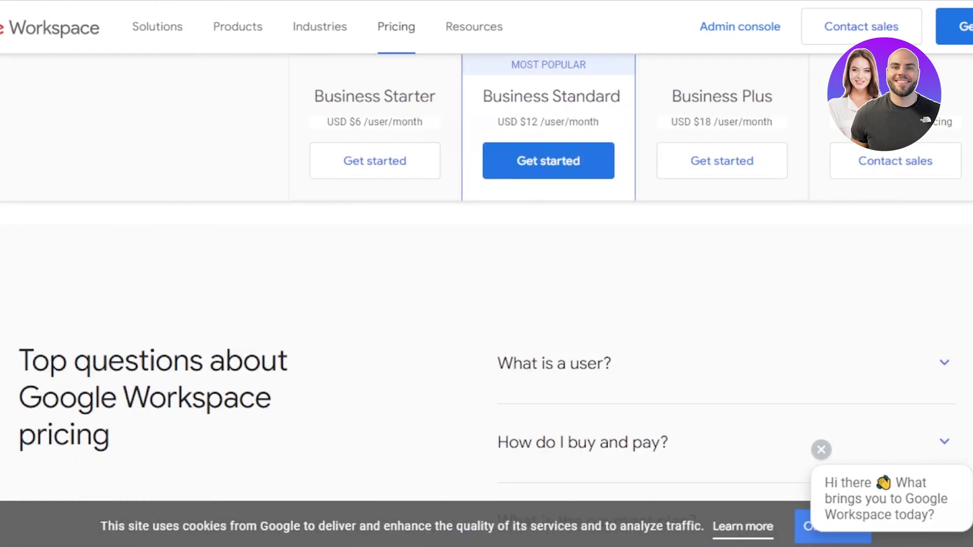
scroll(486, 304, "up", 20)
scroll(413, 59, "up", 10)
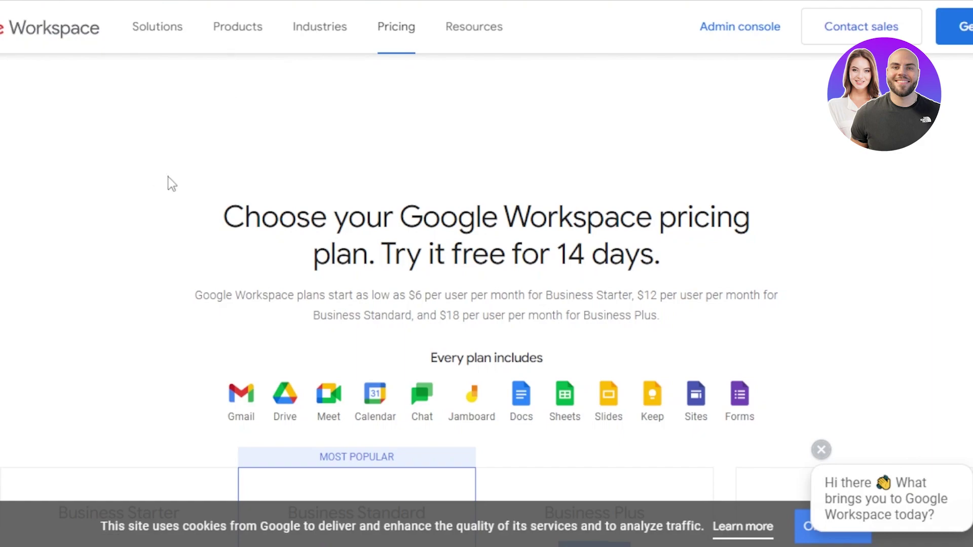
left_click_drag(434, 253, 663, 267)
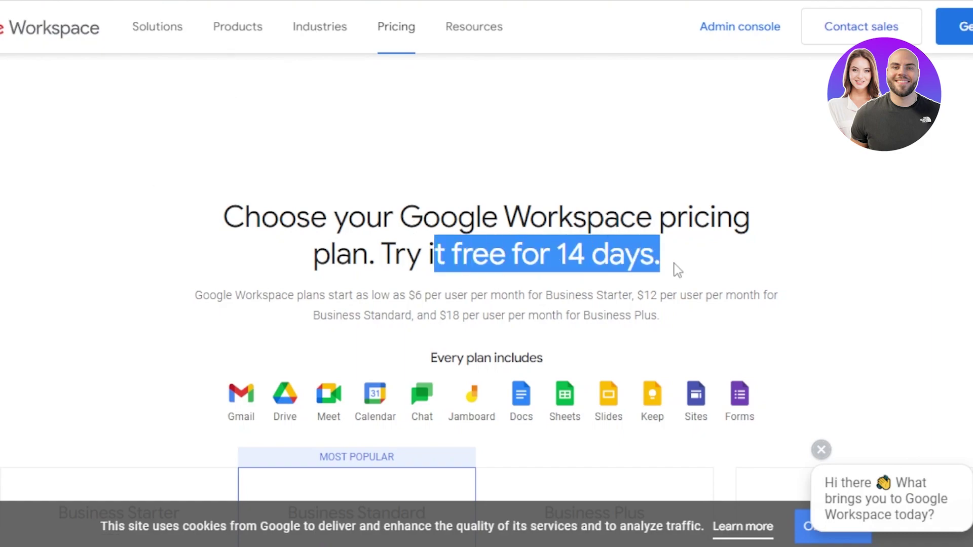
left_click(678, 270)
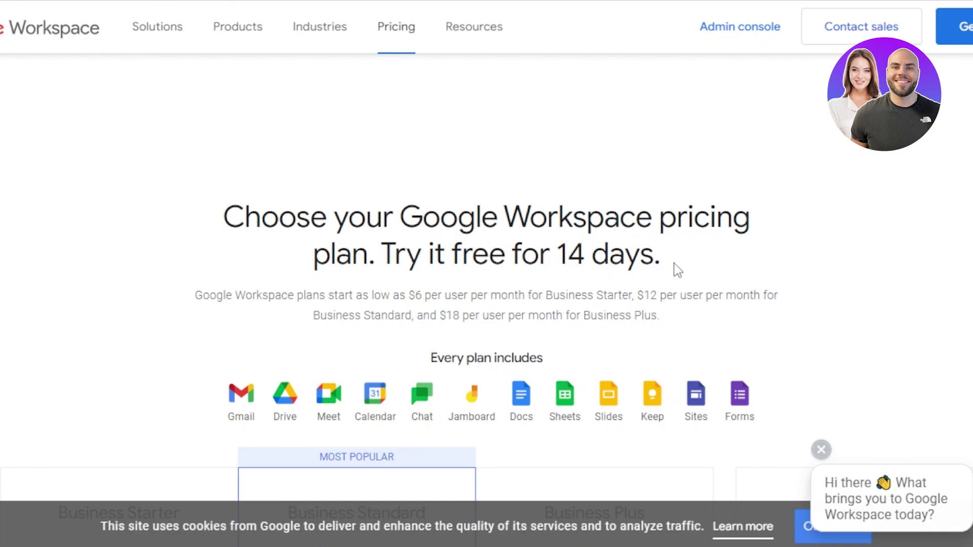
left_click_drag(394, 251, 716, 269)
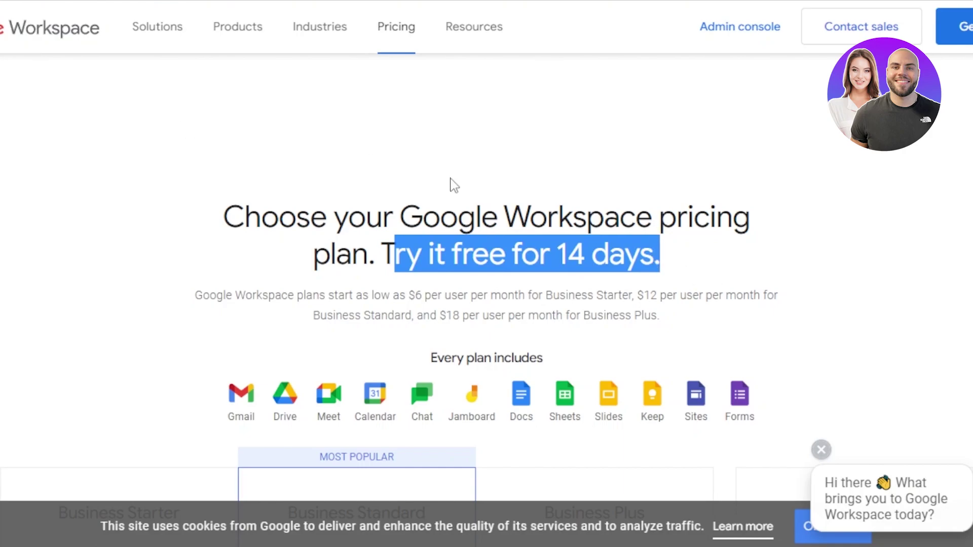
left_click(320, 27)
left_click(115, 457)
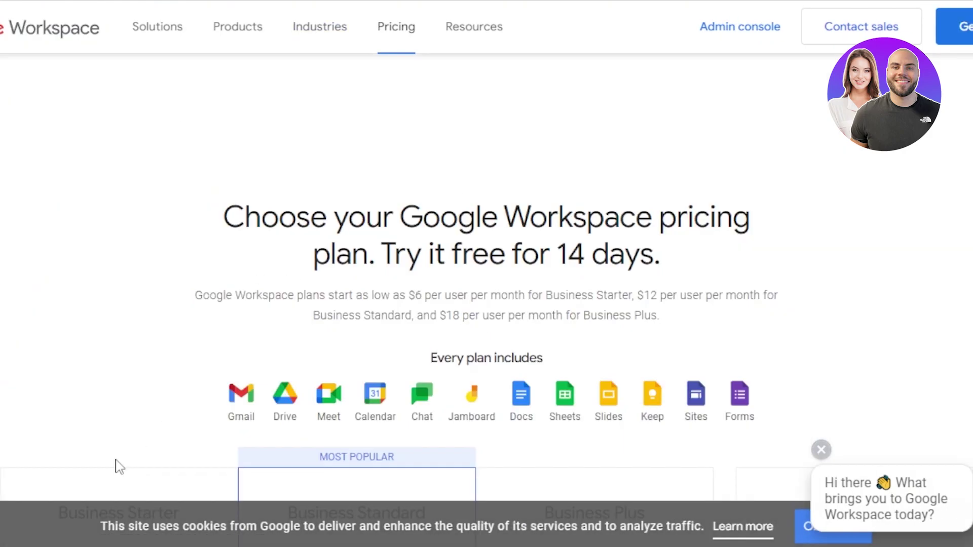
left_click(334, 45)
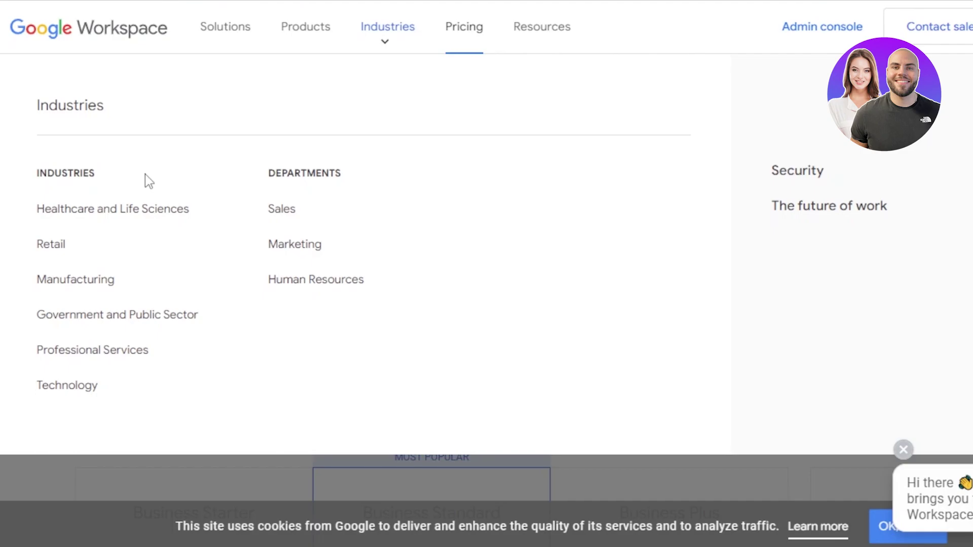
left_click(215, 472)
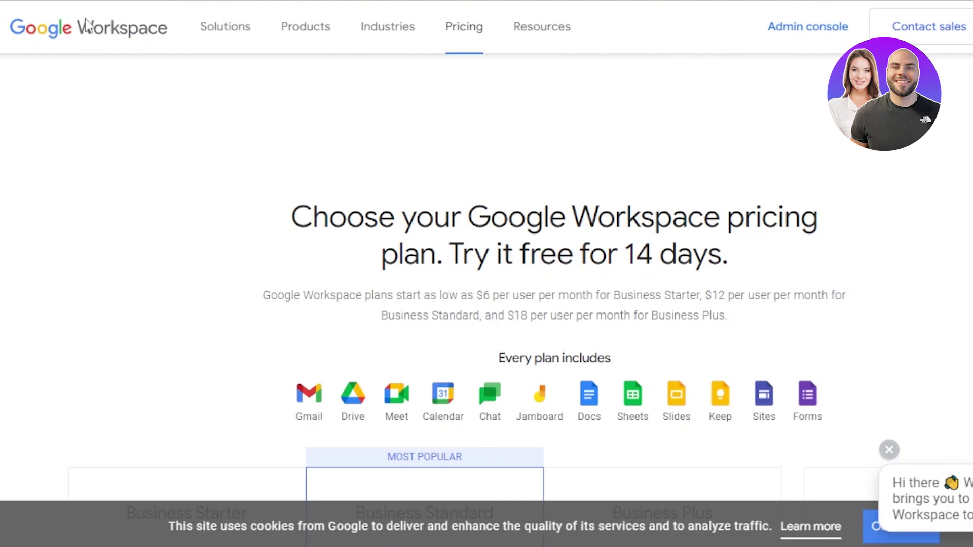
- Return to the Google Workspace homepage via the logo and scroll through its sections
left_click(69, 34)
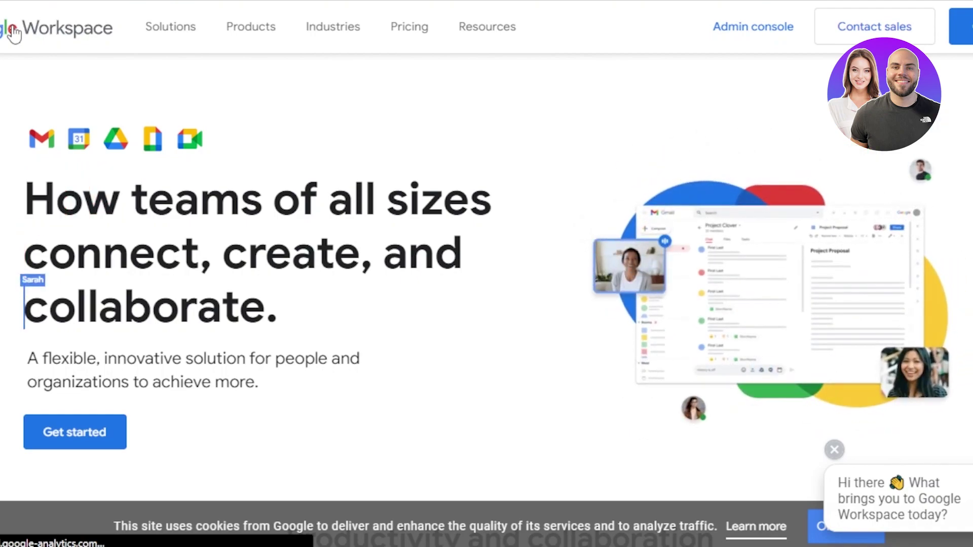
scroll(333, 27, "down", 5)
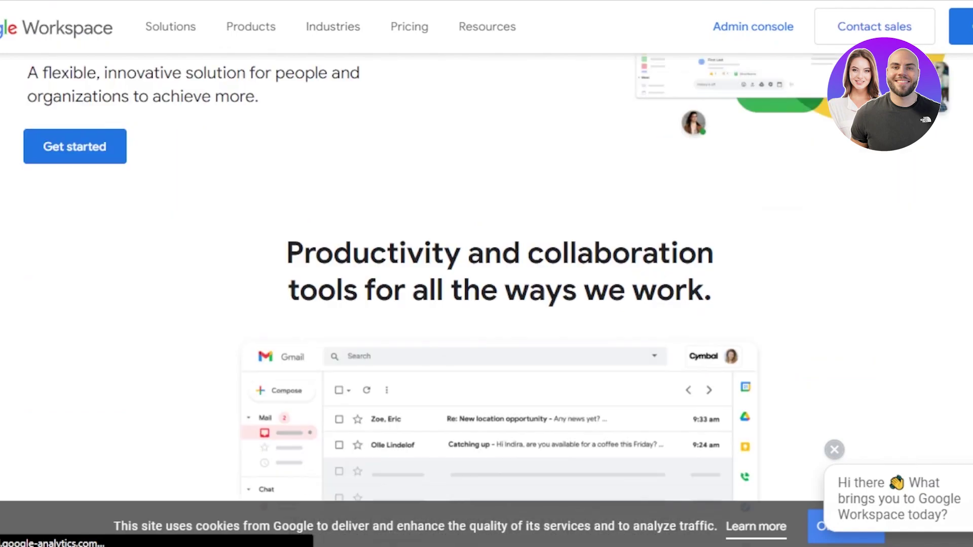
scroll(486, 274, "down", 10)
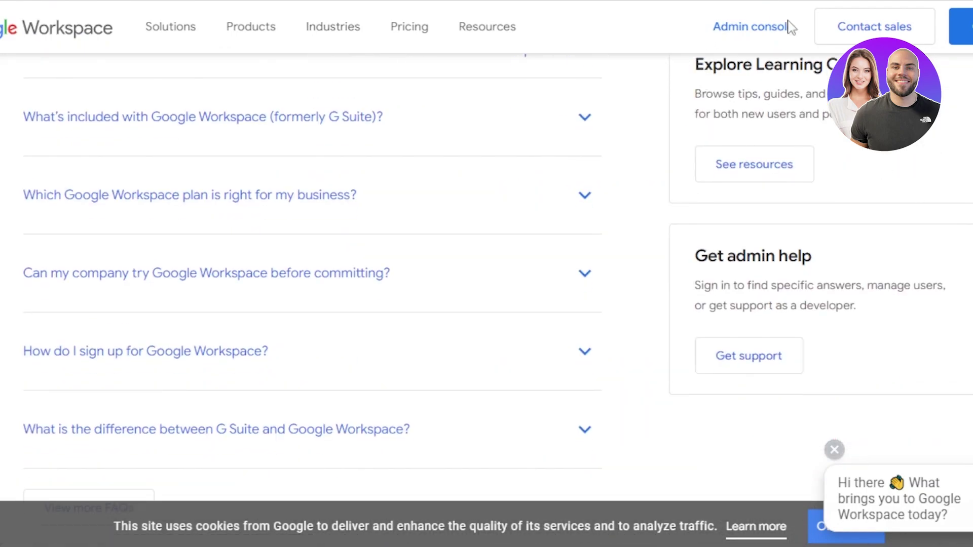
scroll(308, 27, "up", 15)
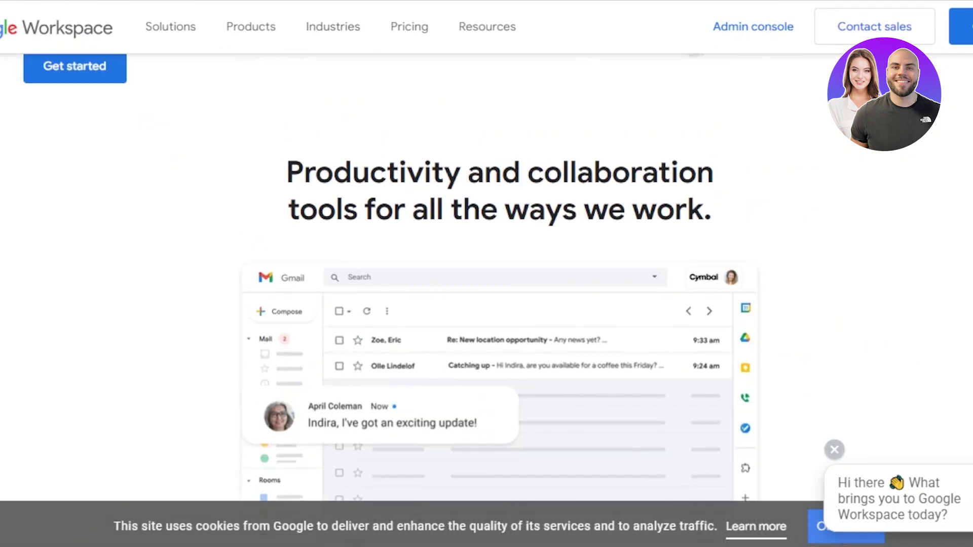